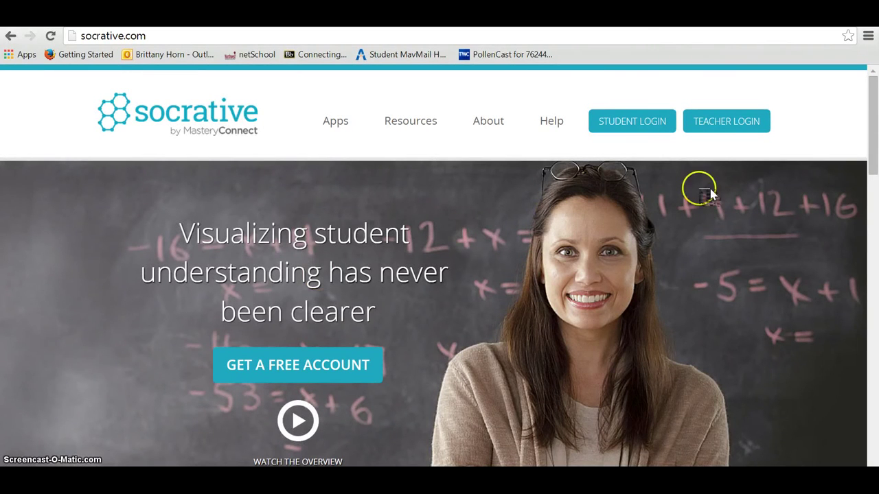
pyautogui.click(727, 123)
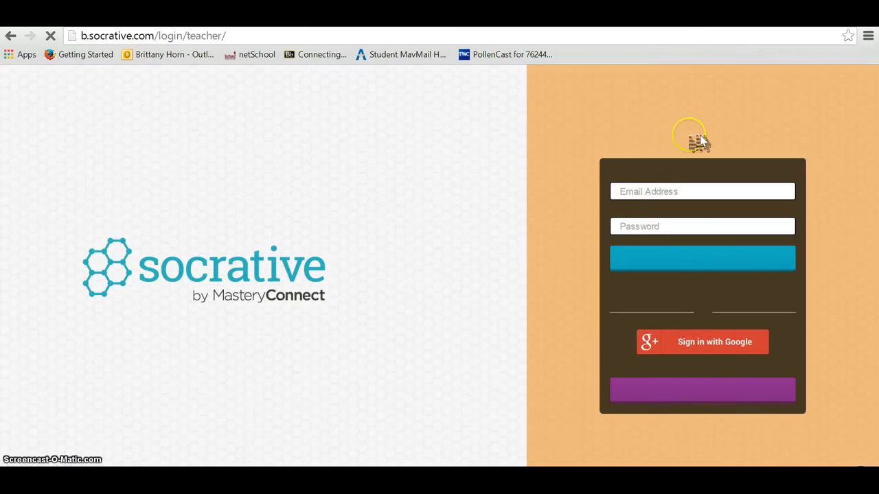
pyautogui.click(656, 195)
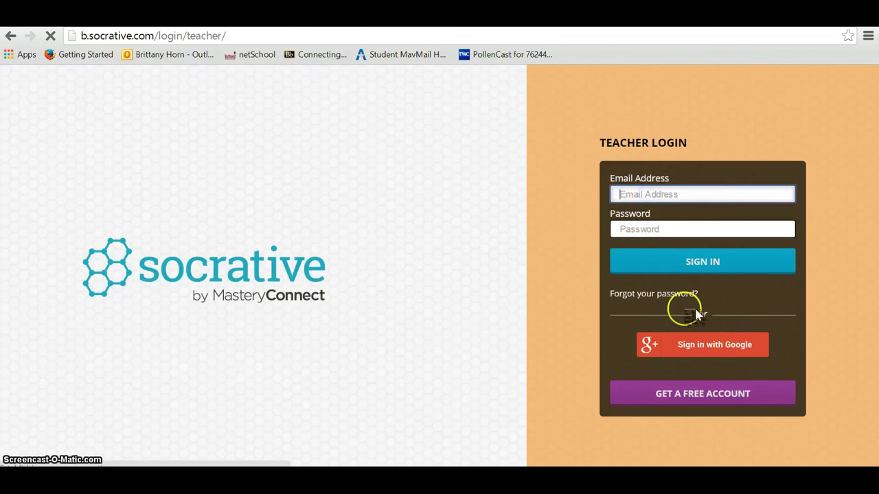
pyautogui.click(665, 344)
pyautogui.click(692, 351)
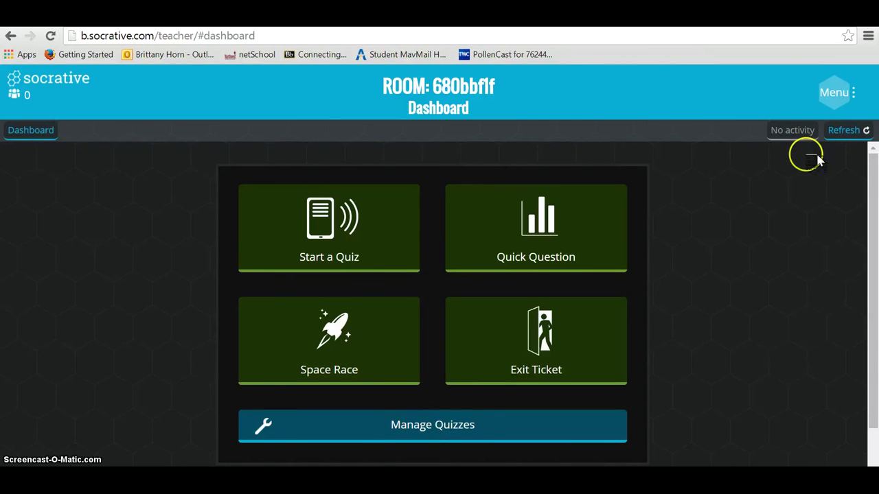
# Step: In My Profile, enter 'Mrs.' as the first name and replace the room name
pyautogui.click(842, 100)
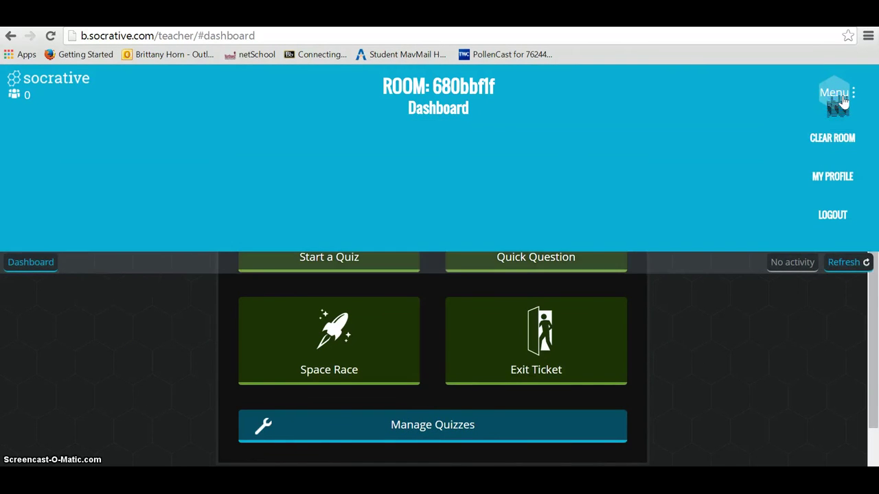
pyautogui.click(838, 177)
pyautogui.click(206, 269)
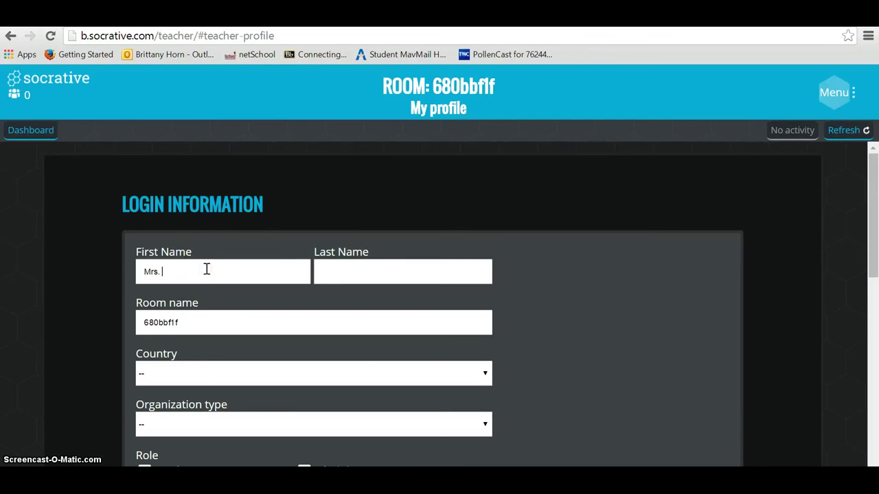
pyautogui.write('Mrs.')
pyautogui.press('Tab')
pyautogui.click(191, 336)
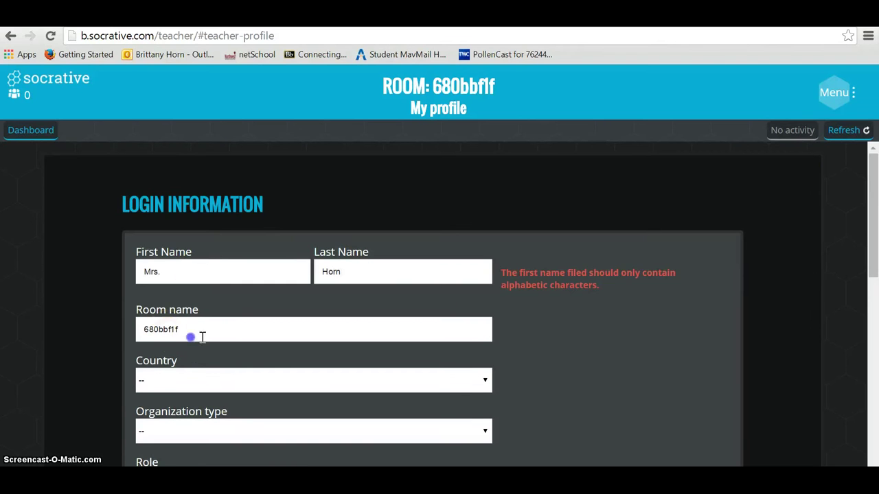
pyautogui.moveTo(151, 323); pyautogui.dragTo(180, 322)
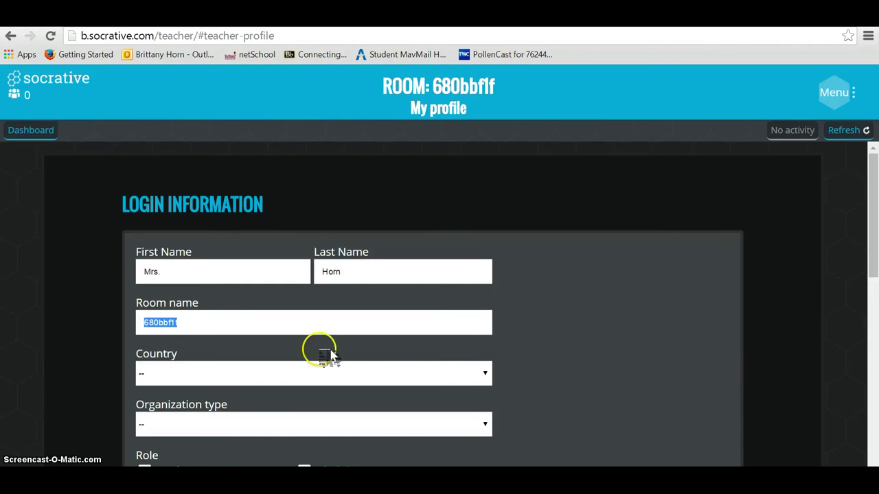
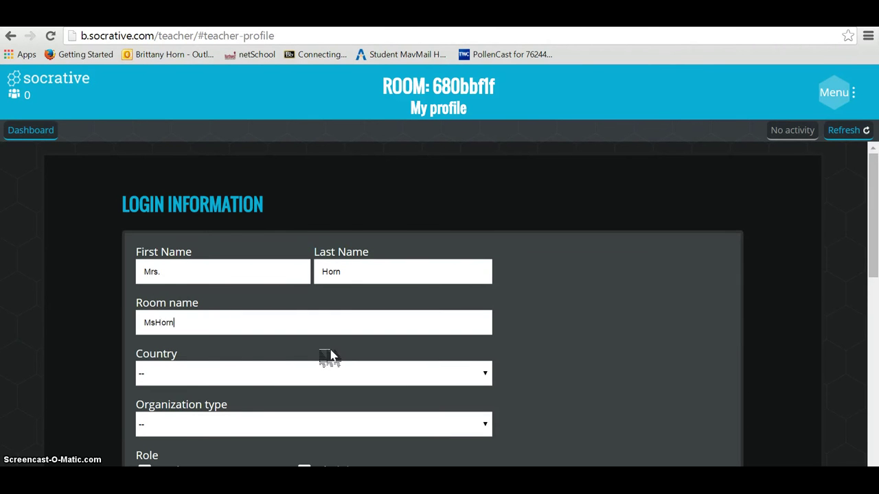
# Step: Set the country to USA, mark the role as Teacher, and save the profile
pyautogui.click(283, 373)
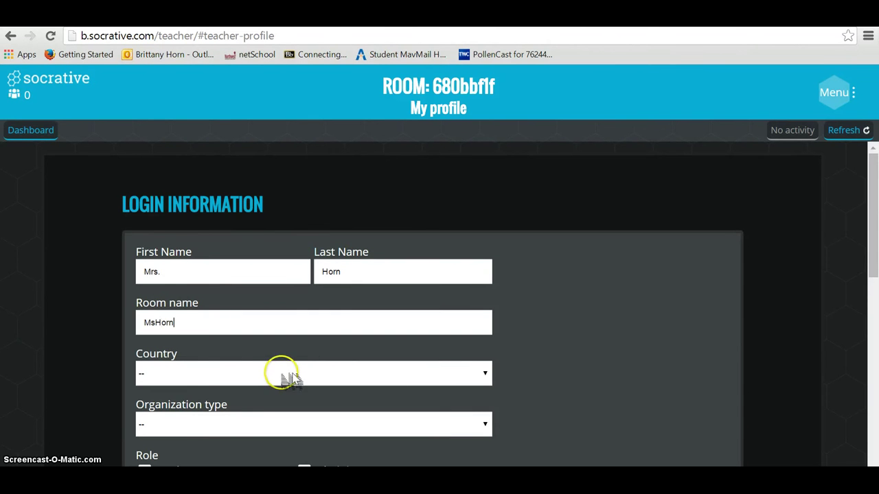
pyautogui.click(485, 374)
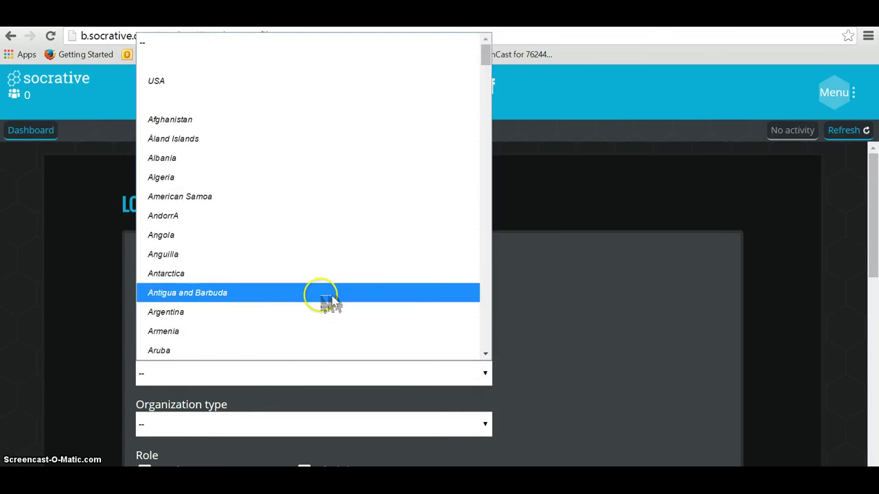
pyautogui.click(232, 80)
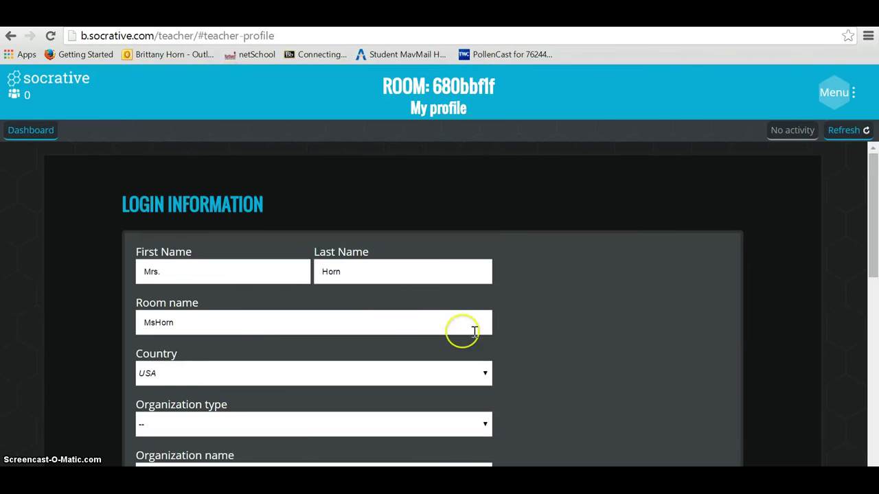
pyautogui.scroll(-3, 872, 302)
pyautogui.click(364, 266)
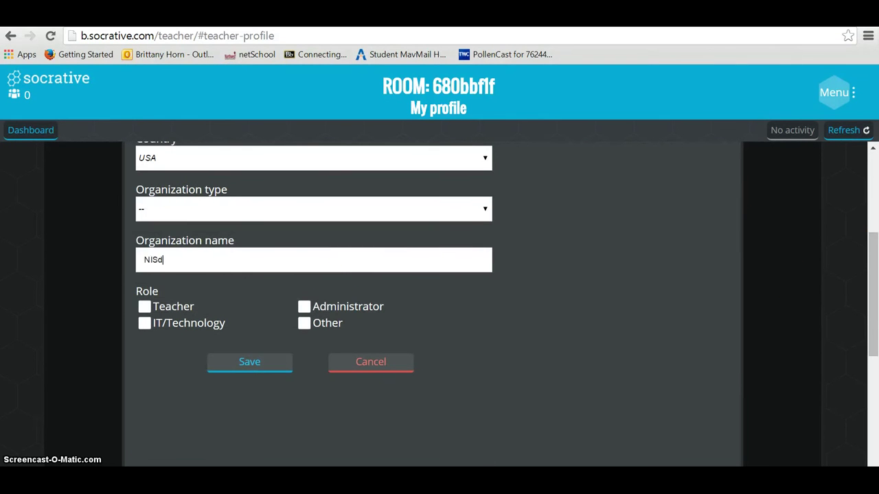
pyautogui.click(157, 309)
pyautogui.click(249, 364)
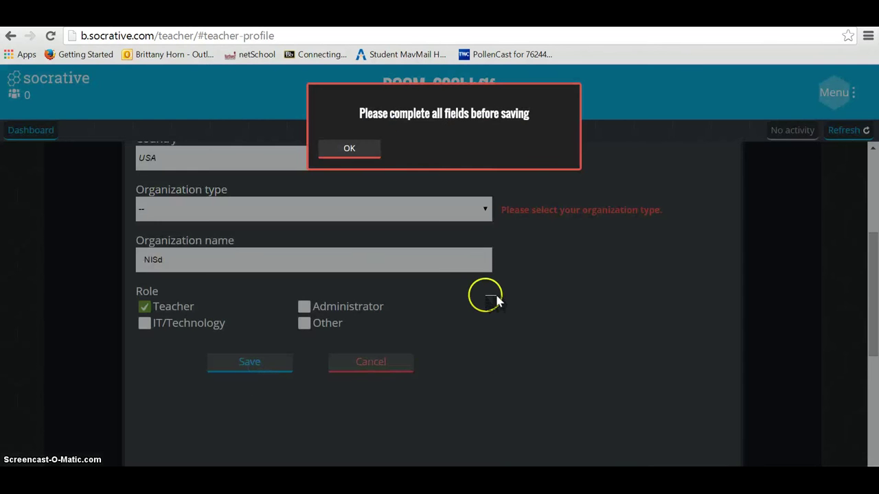
pyautogui.click(345, 150)
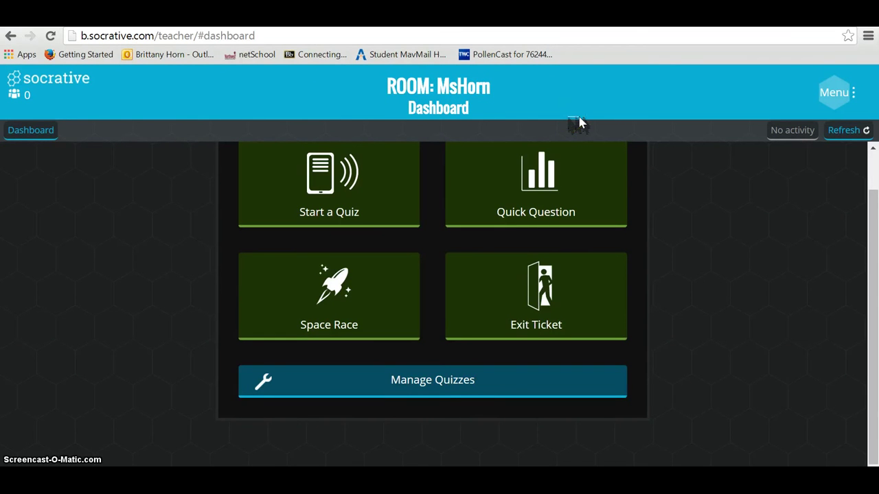
# Step: Create a new quiz from Manage Quizzes and name it 'Test'
pyautogui.click(445, 390)
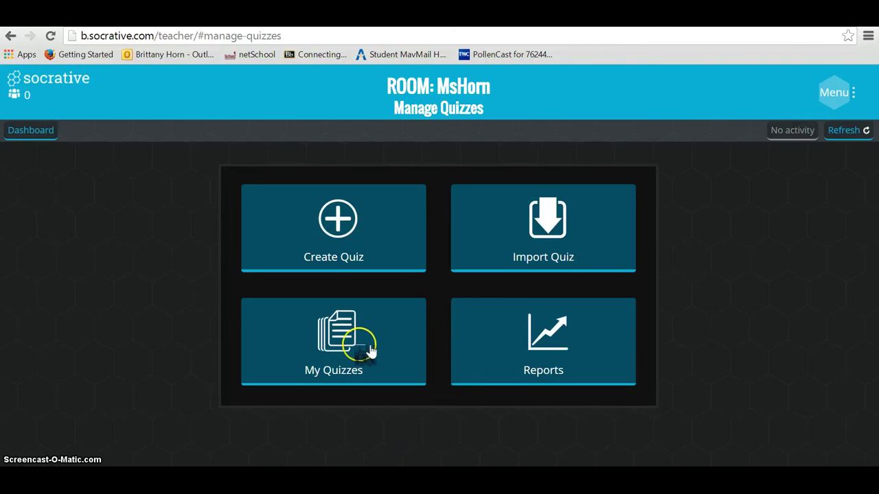
pyautogui.click(358, 239)
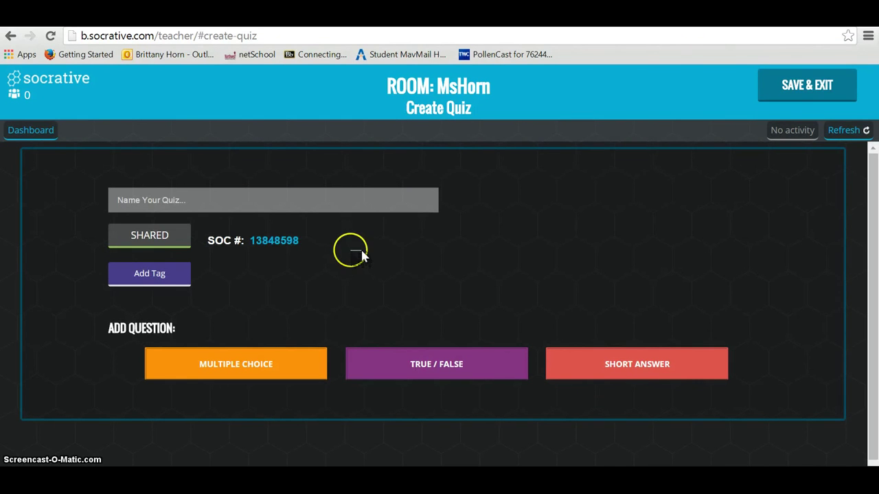
pyautogui.moveTo(874, 245); pyautogui.dragTo(877, 272)
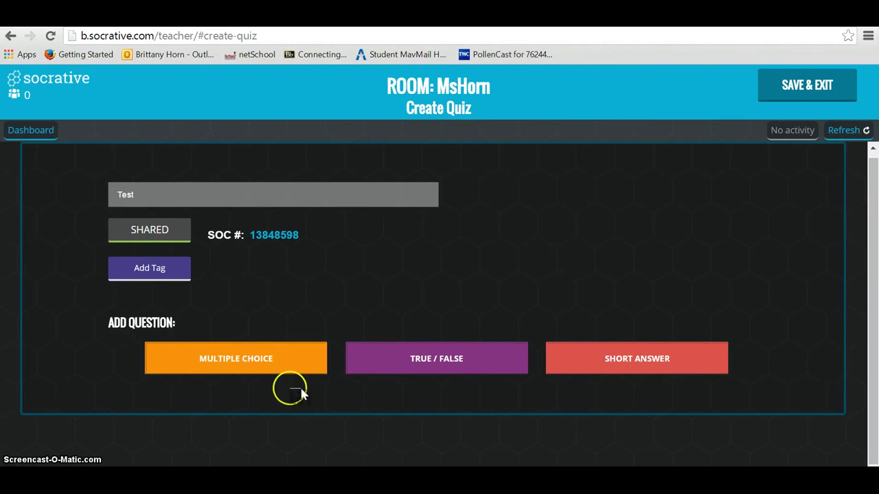
pyautogui.click(665, 363)
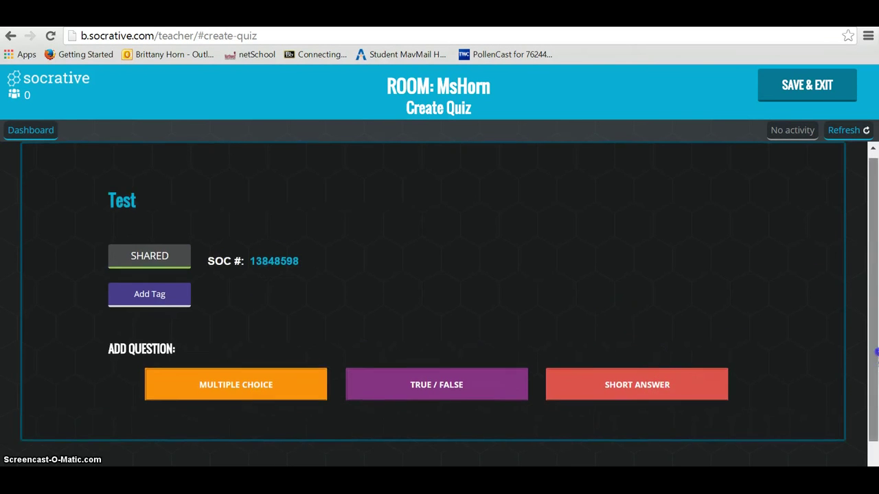
pyautogui.scroll(-1, 870, 247)
# Step: Add short-answer question 'What did you eat for breakfast' with correct answer 'Oatmeal'
pyautogui.click(607, 358)
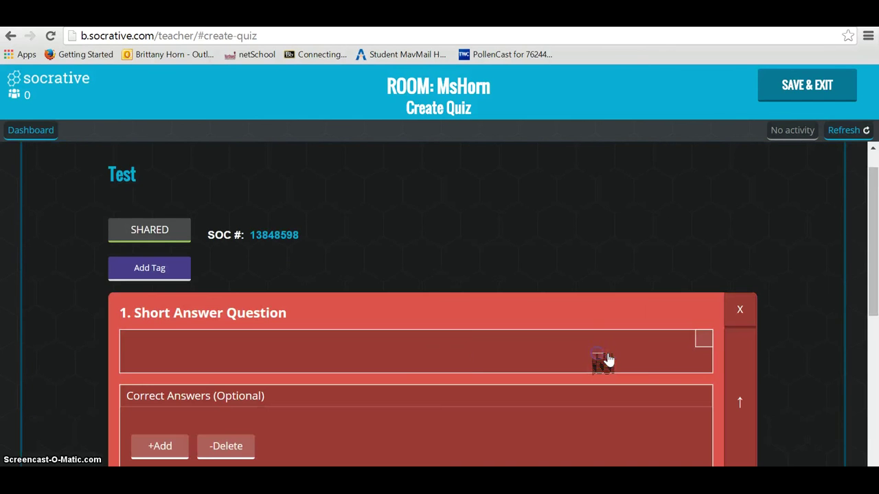
pyautogui.click(430, 351)
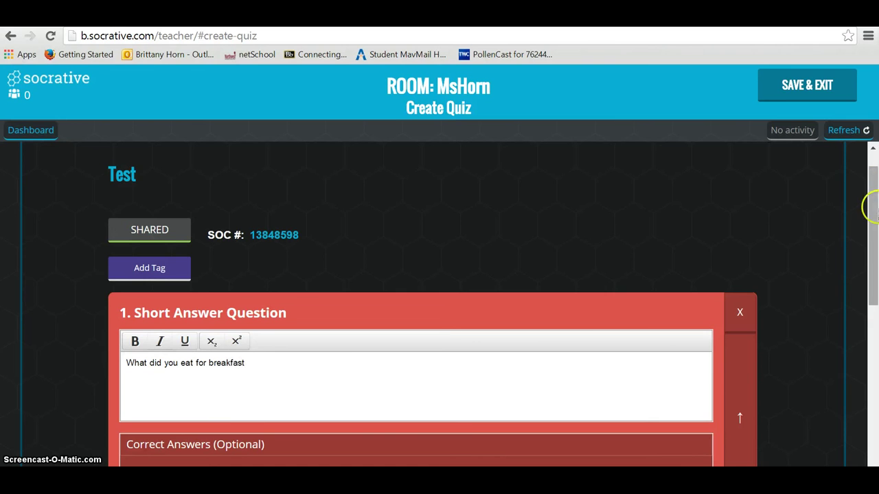
pyautogui.moveTo(876, 187); pyautogui.dragTo(871, 255)
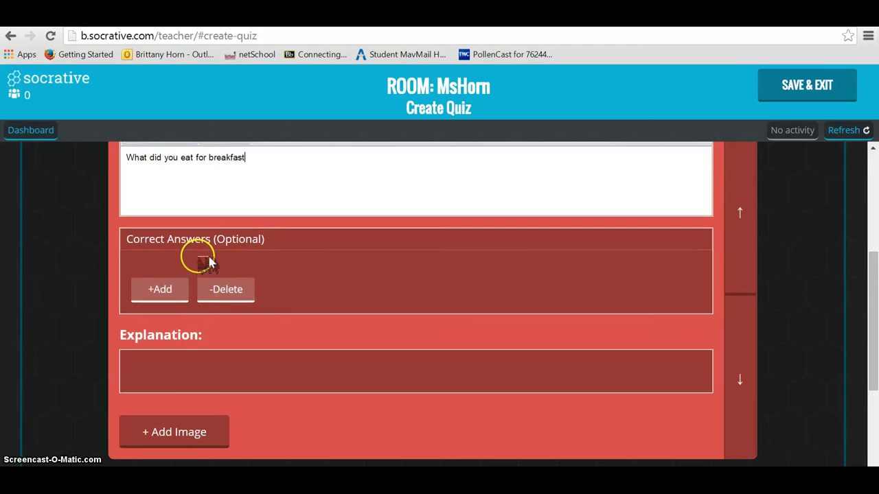
pyautogui.click(162, 293)
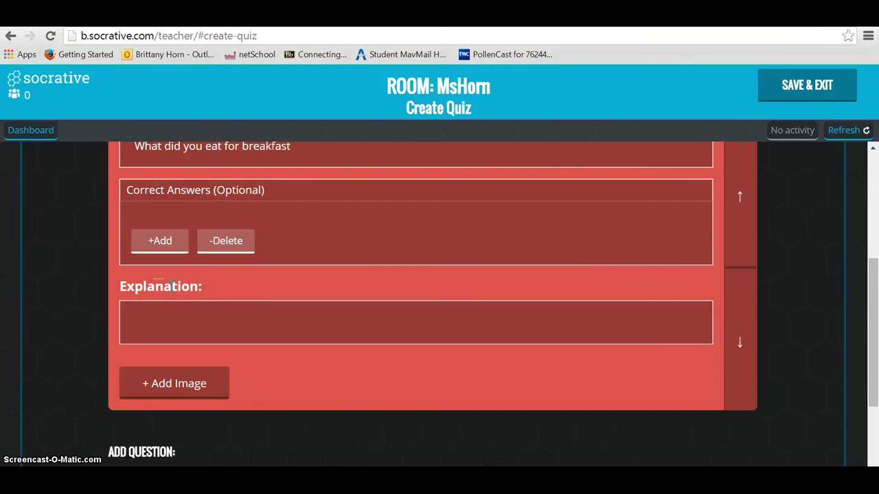
pyautogui.moveTo(869, 304)
pyautogui.mouseDown()
pyautogui.moveTo(870, 251)
pyautogui.moveTo(873, 298)
pyautogui.mouseUp()
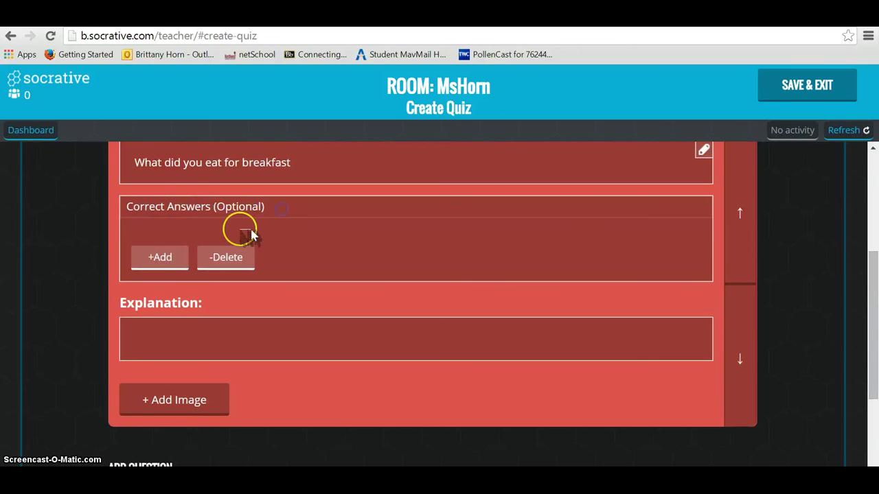
pyautogui.click(178, 249)
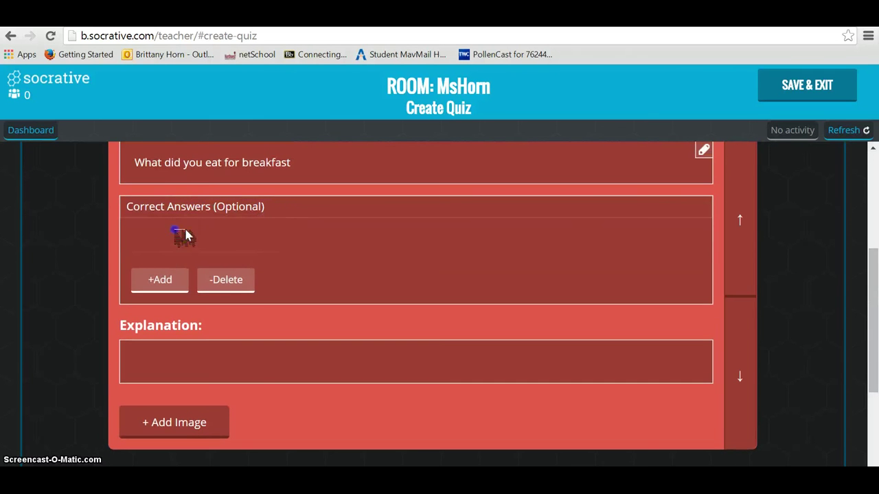
pyautogui.write('o')
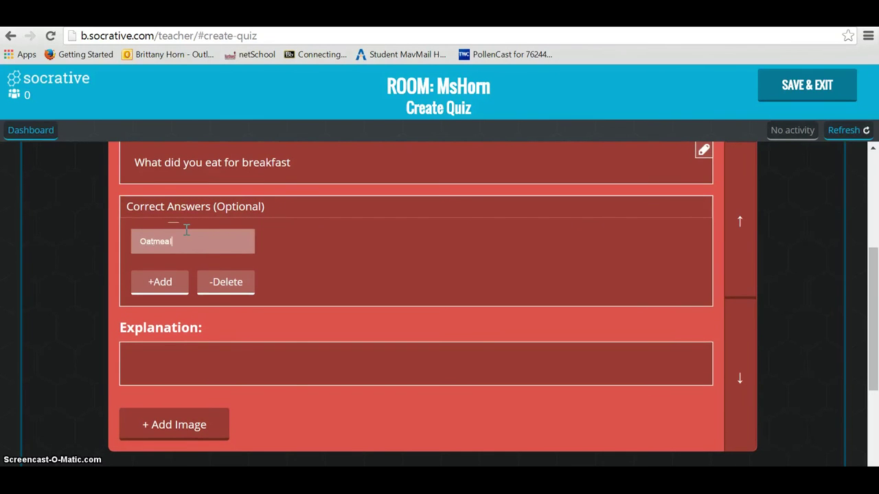
pyautogui.moveTo(872, 288); pyautogui.dragTo(875, 371)
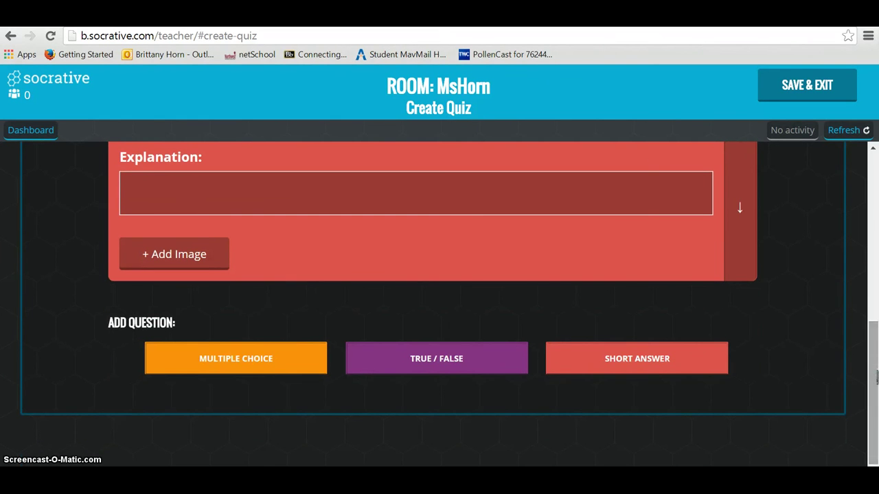
# Step: Add a blank multiple-choice question as question 2
pyautogui.scroll(1, 263, 351)
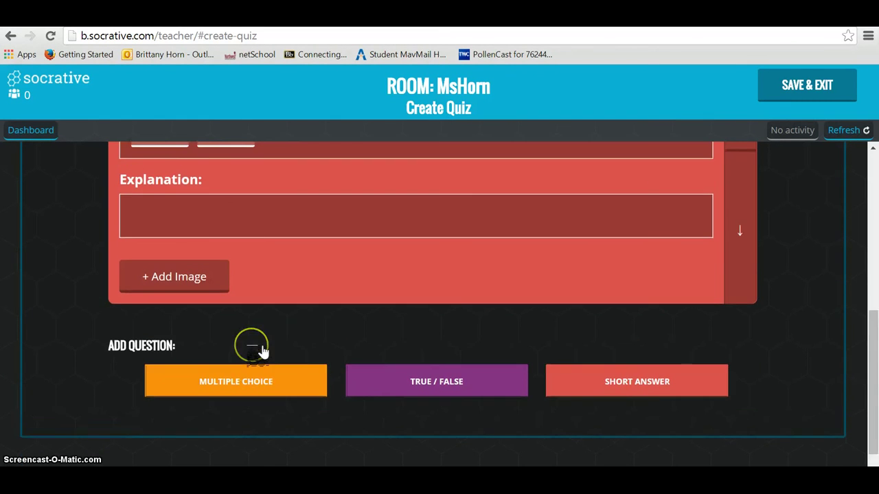
pyautogui.click(236, 389)
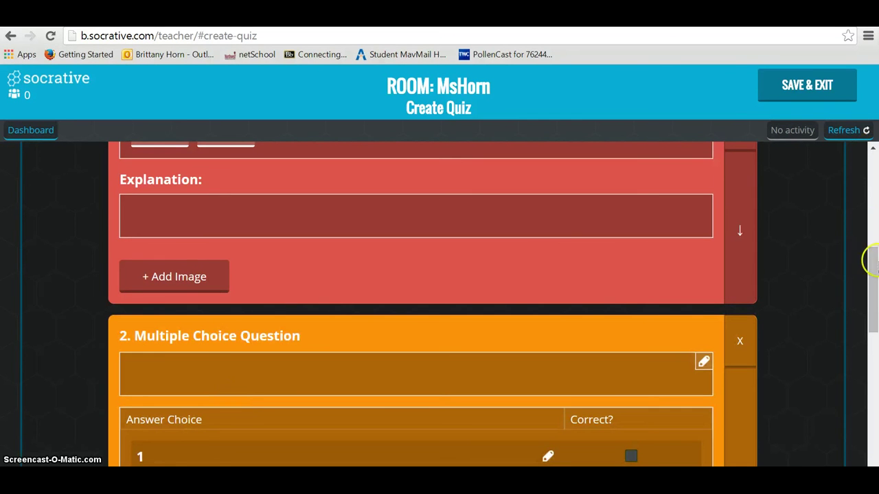
pyautogui.moveTo(870, 277); pyautogui.dragTo(874, 327)
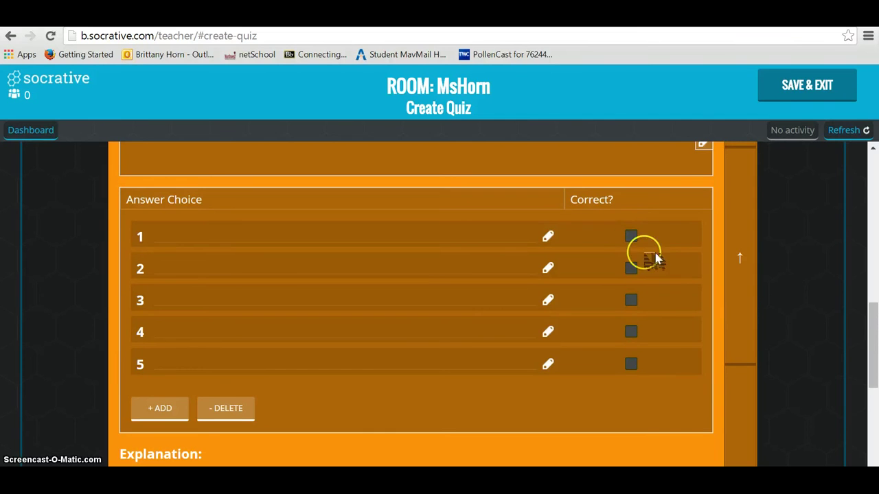
pyautogui.moveTo(874, 333); pyautogui.dragTo(875, 294)
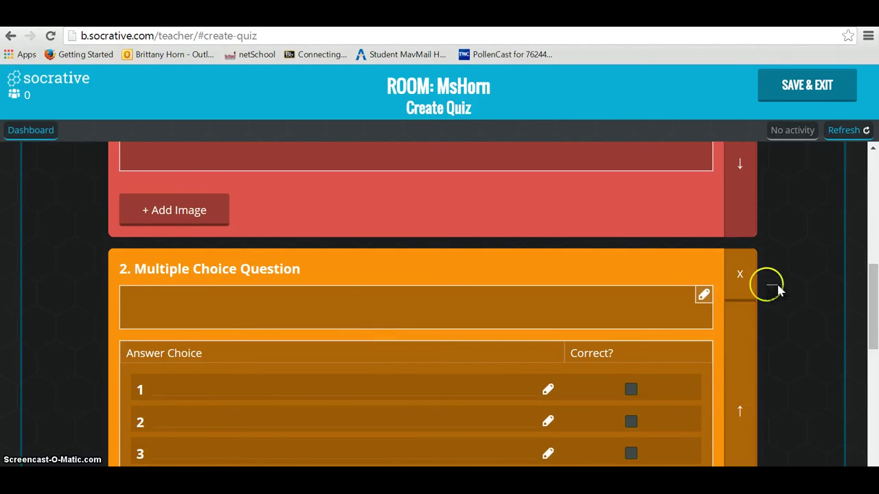
pyautogui.moveTo(874, 306); pyautogui.dragTo(876, 160)
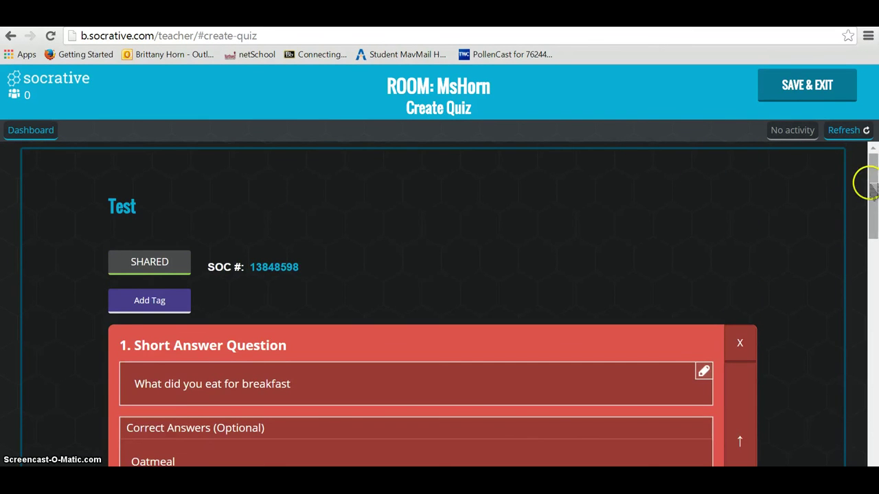
# Step: Attempt Save & Exit and dismiss the quiz-issues warning
pyautogui.click(837, 85)
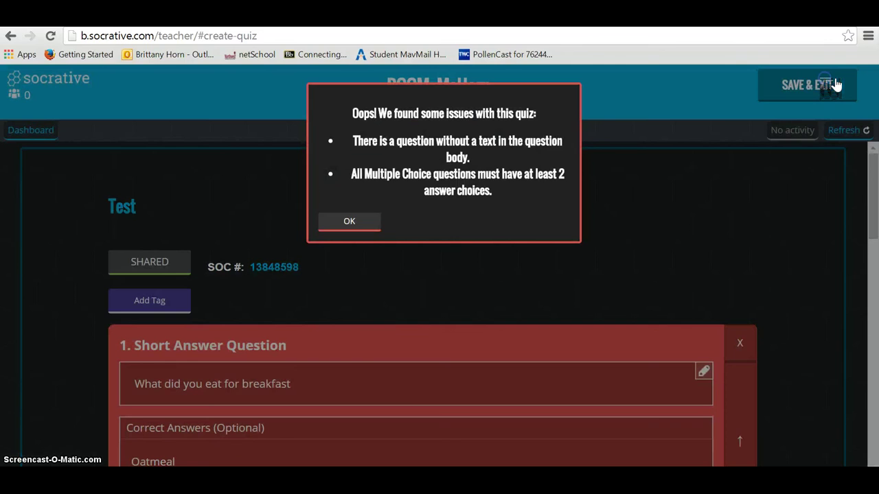
pyautogui.click(374, 224)
pyautogui.scroll(-5, 867, 165)
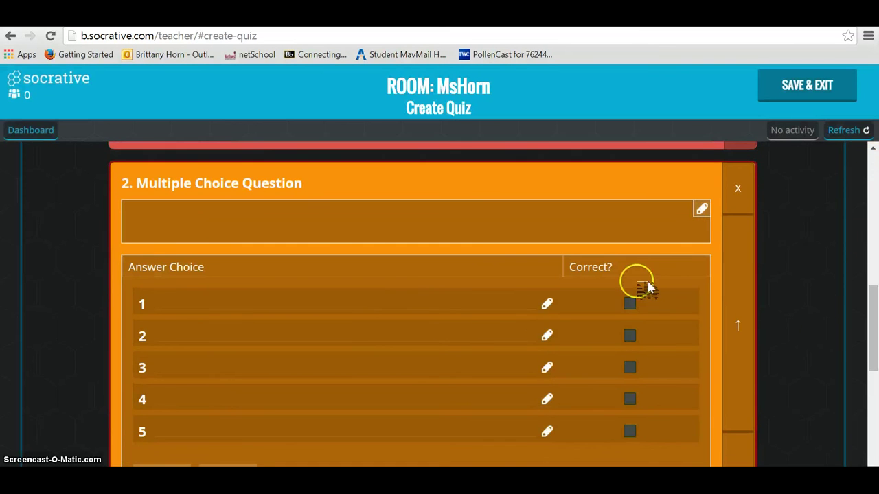
# Step: Write question 2 as 'Test' with choices Yes (correct) and No
pyautogui.click(321, 226)
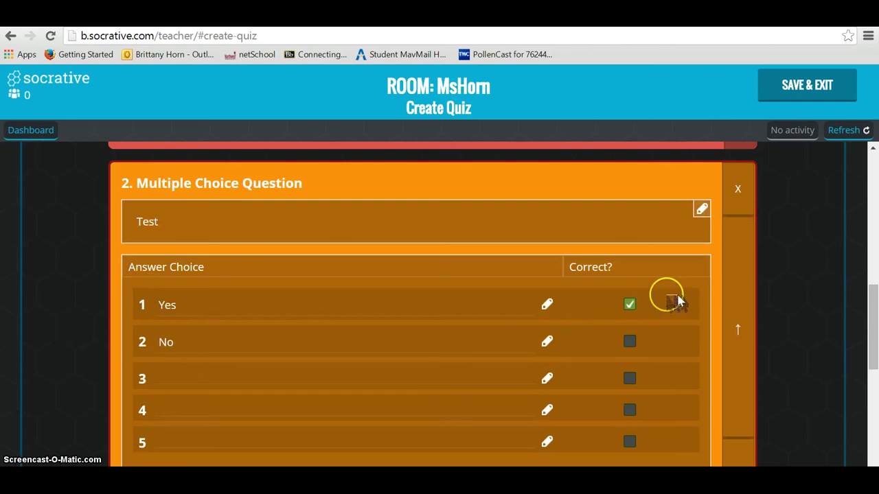
pyautogui.moveTo(871, 329); pyautogui.dragTo(870, 196)
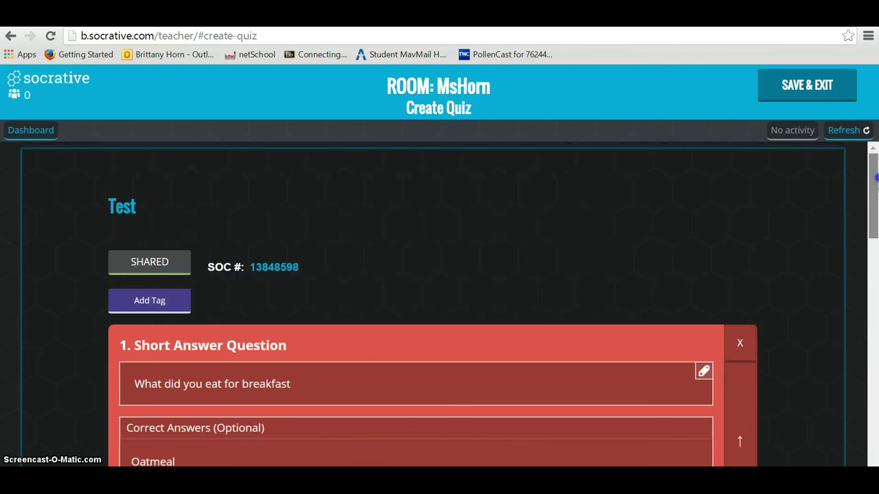
# Step: Save the quiz, return to the dashboard, and open Start a Quiz
pyautogui.click(814, 92)
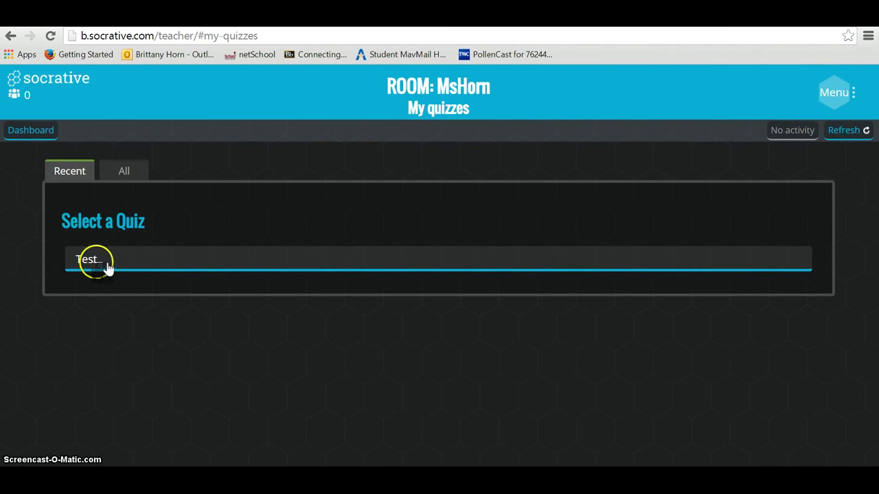
pyautogui.click(31, 132)
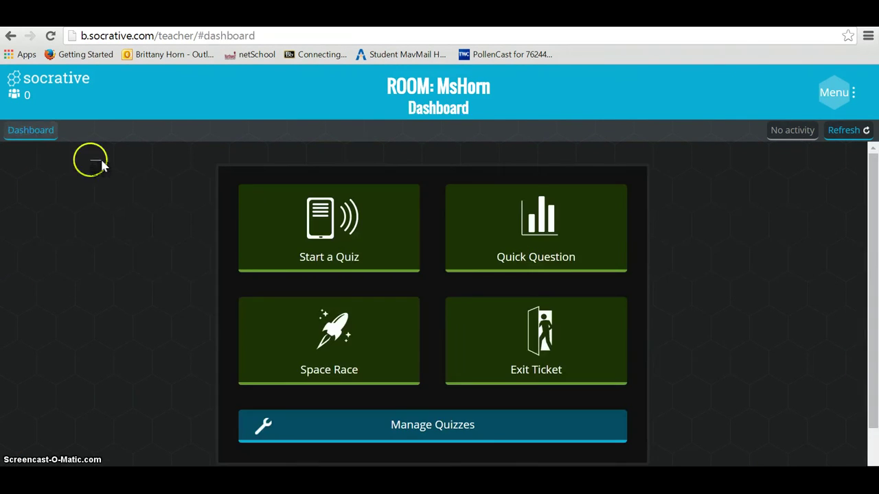
pyautogui.click(347, 233)
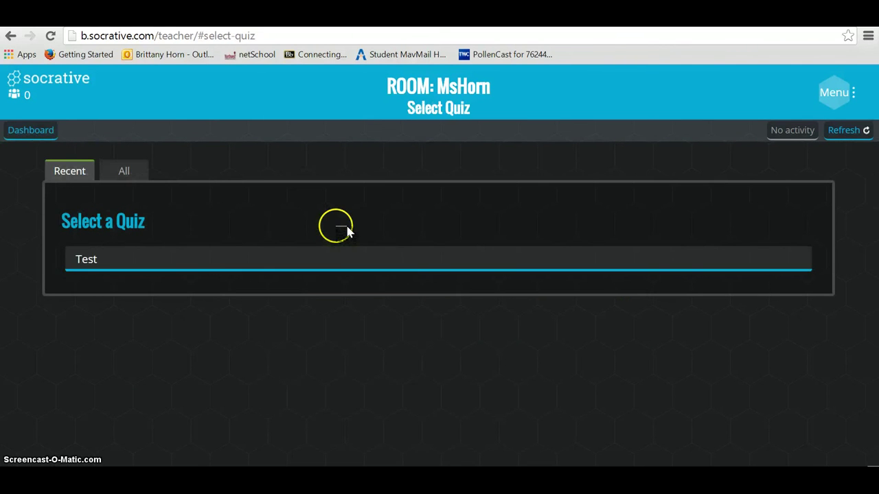
# Step: Launch the Test quiz as Student Paced - Immediate Feedback, then go to socrative.com
pyautogui.click(115, 261)
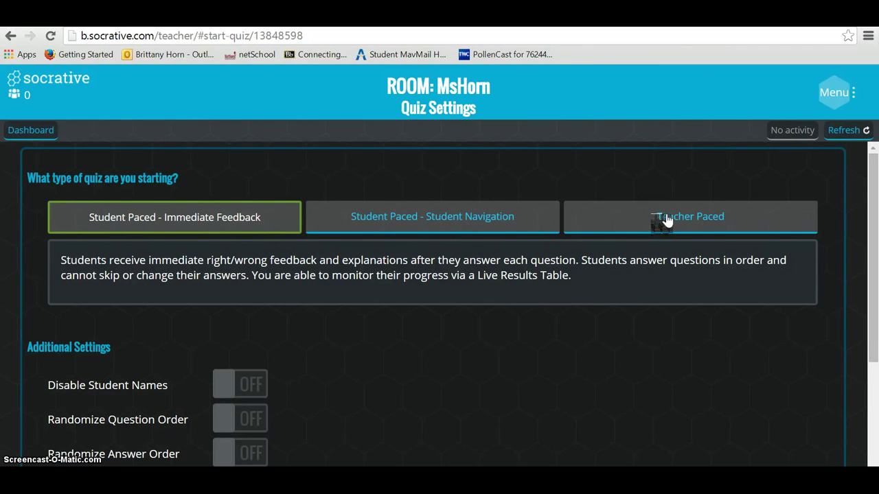
pyautogui.moveTo(871, 192); pyautogui.dragTo(876, 276)
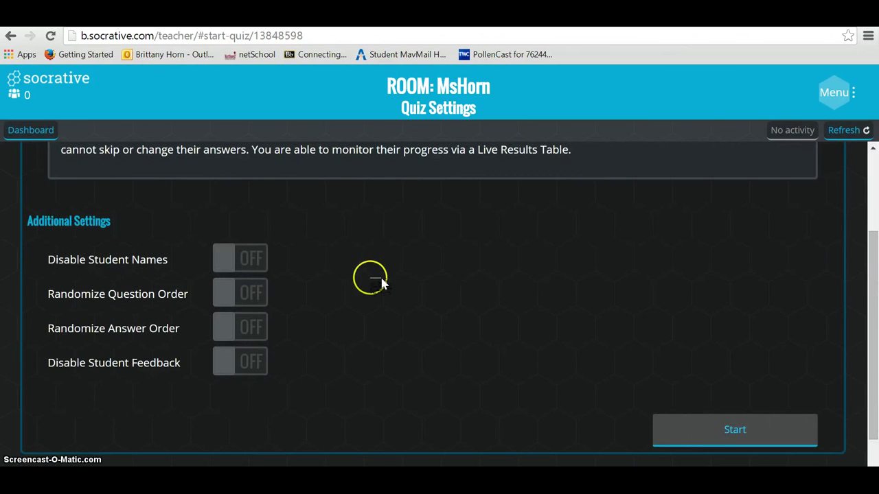
pyautogui.click(255, 256)
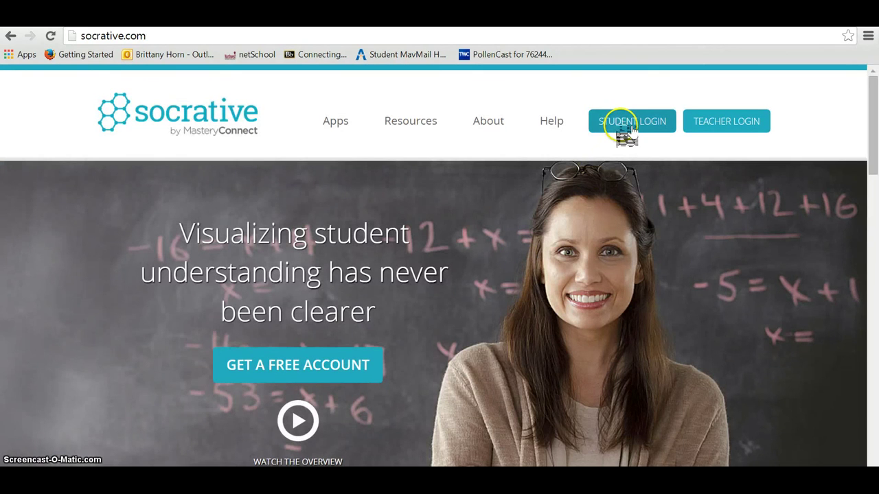
pyautogui.click(621, 124)
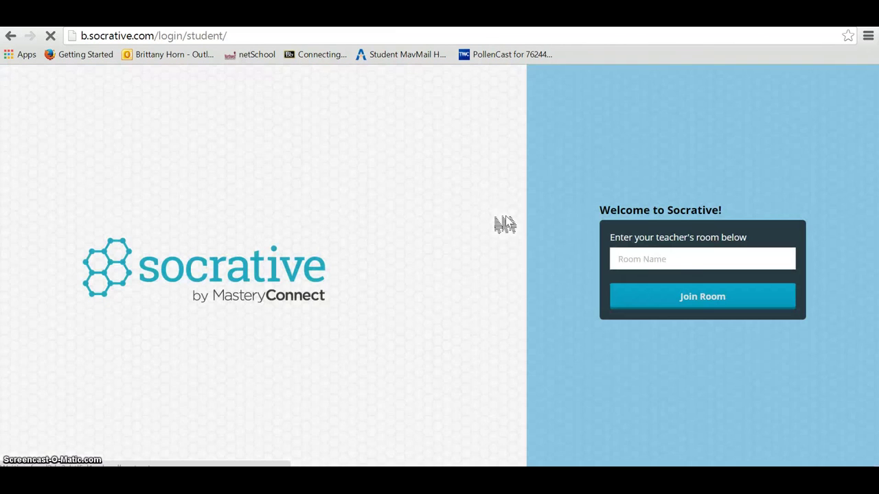
# Step: Join the teacher's room as a student by entering the room name
pyautogui.click(697, 259)
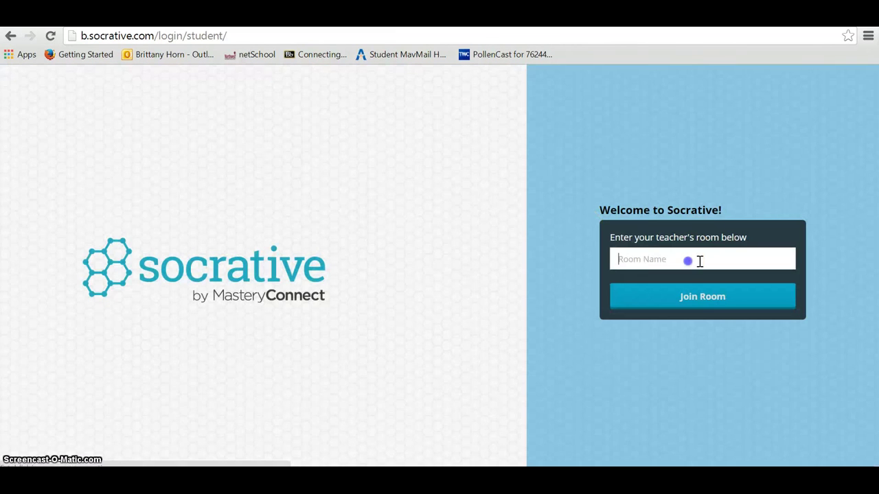
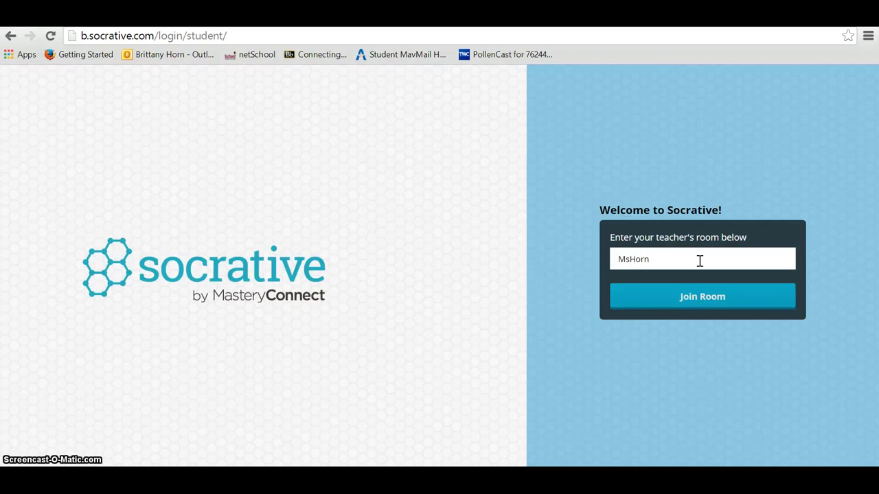
pyautogui.click(690, 302)
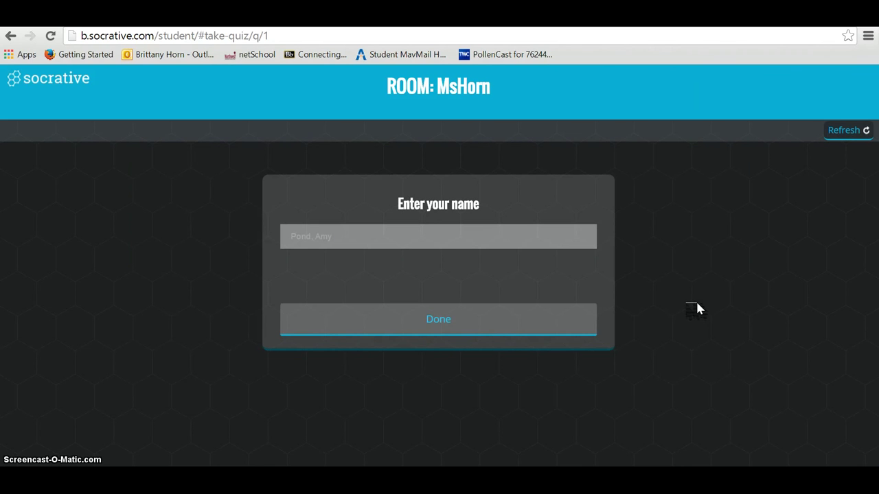
# Step: Enter the student's name and answer 'Oatmeal' to the breakfast question
pyautogui.click(412, 333)
pyautogui.click(295, 251)
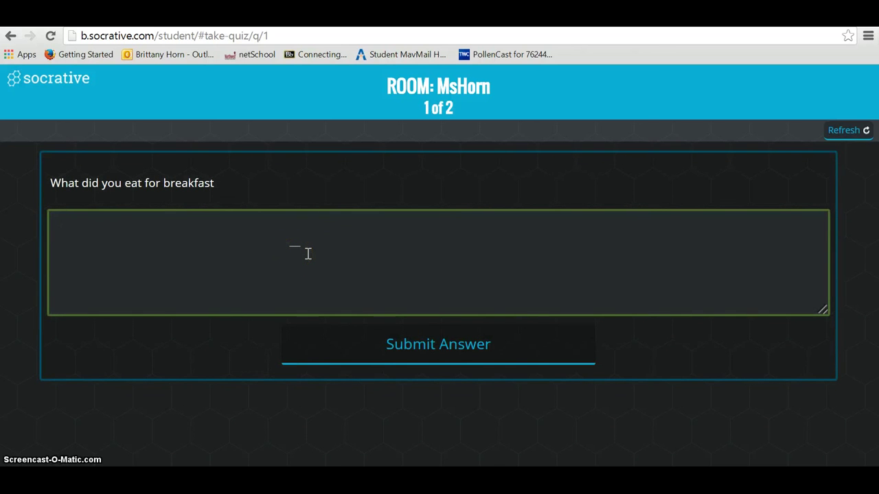
pyautogui.write('Oatmeal')
pyautogui.click(364, 351)
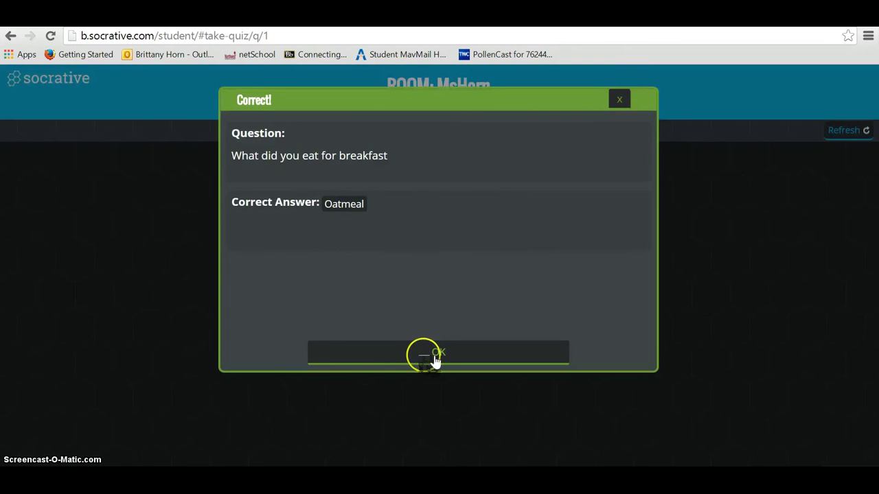
# Step: Answer 'B. No' to question 2 and dismiss the incorrect-answer feedback
pyautogui.click(435, 355)
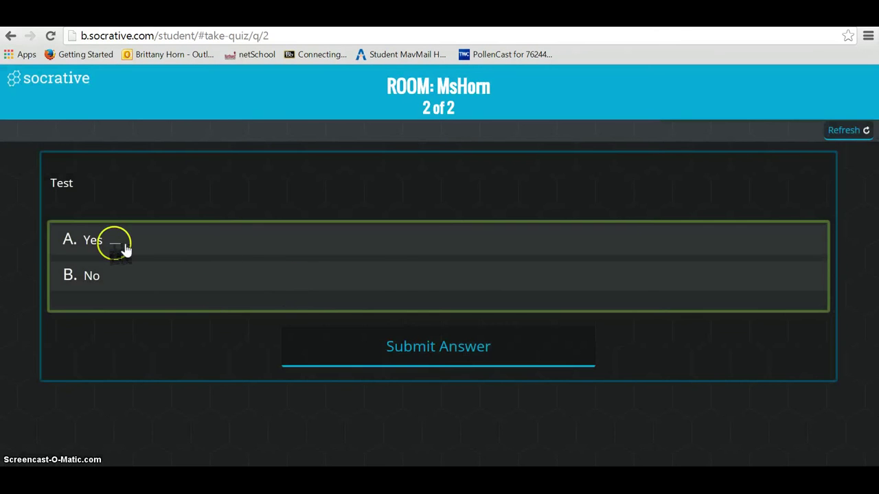
pyautogui.click(108, 275)
pyautogui.click(479, 367)
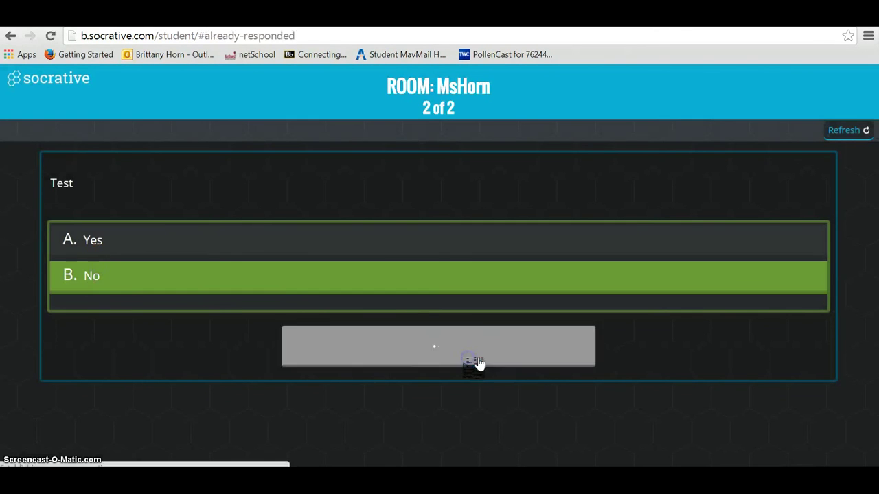
pyautogui.click(478, 363)
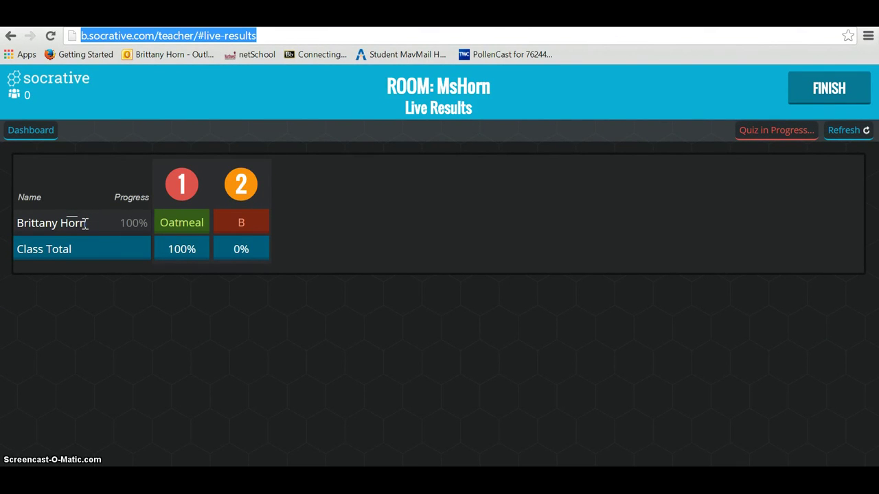
# Step: Finish the live 'Test' quiz so the report dialog offers E-mail, Download, Google Drive or View Chart
pyautogui.click(848, 100)
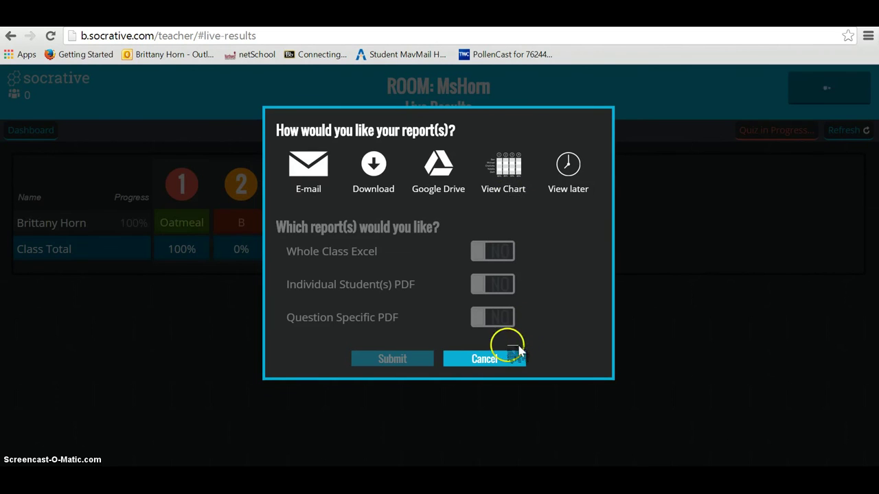
# Step: Cancel the report dialog without choosing a report and go back to the teacher dashboard
pyautogui.click(504, 358)
pyautogui.click(30, 129)
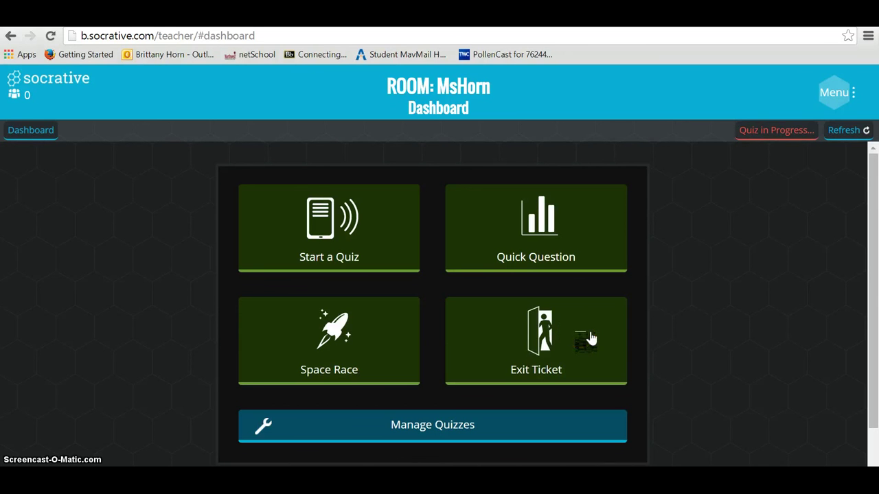
pyautogui.moveTo(871, 245); pyautogui.dragTo(874, 275)
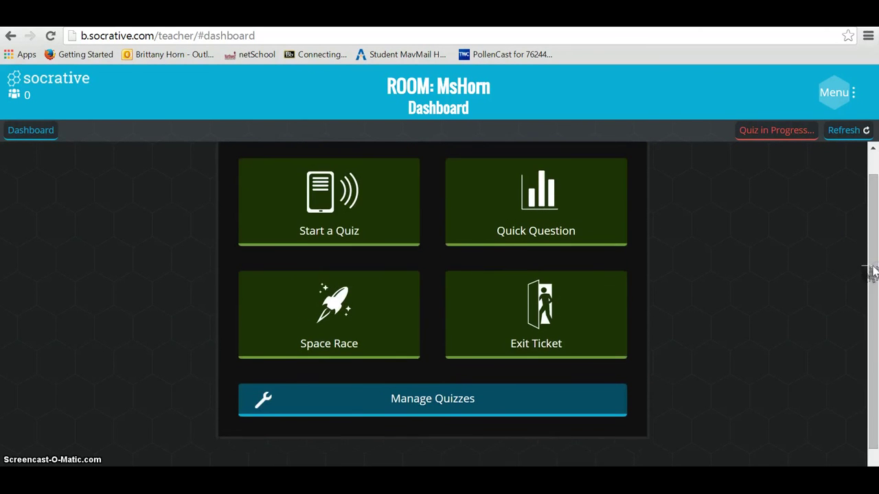